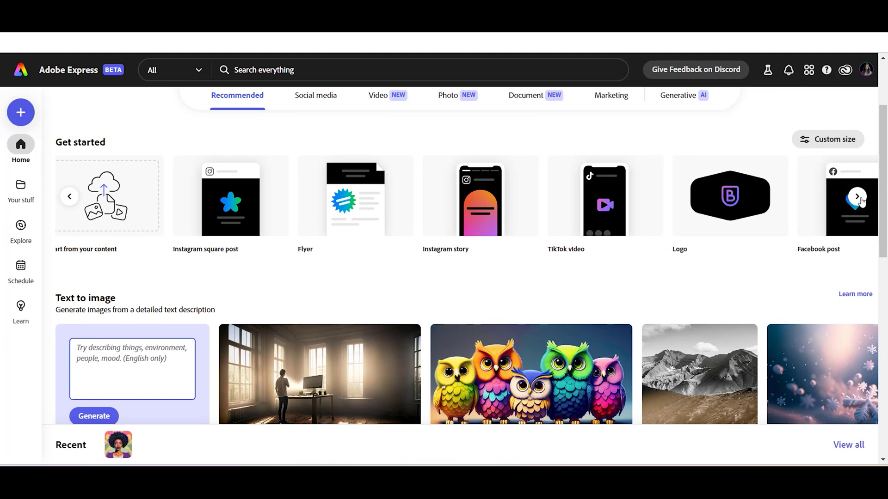
{"action": "scroll", "coordinate": [494, 289], "scroll_direction": "down", "scroll_amount": 3}
{"action": "scroll", "coordinate": [814, 277], "scroll_direction": "up", "scroll_amount": 1}
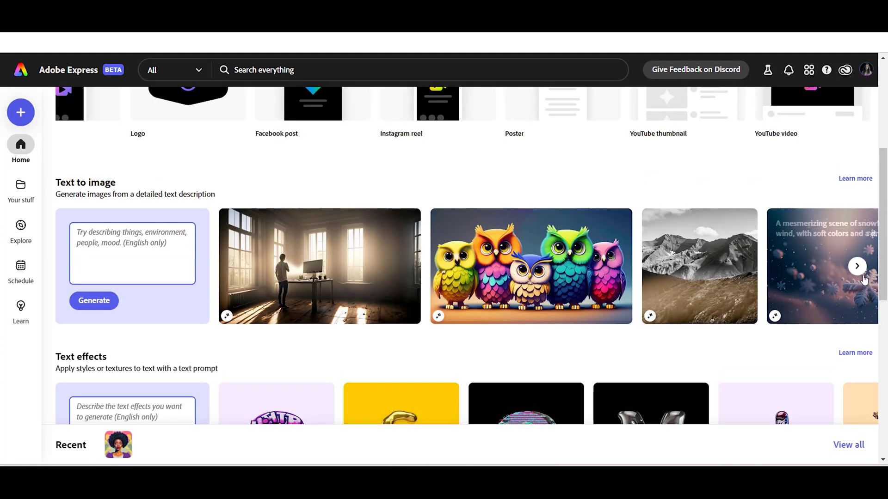
{"action": "left_click", "coordinate": [857, 266]}
{"action": "scroll", "coordinate": [814, 284], "scroll_direction": "down", "scroll_amount": 4}
{"action": "left_click", "coordinate": [856, 266]}
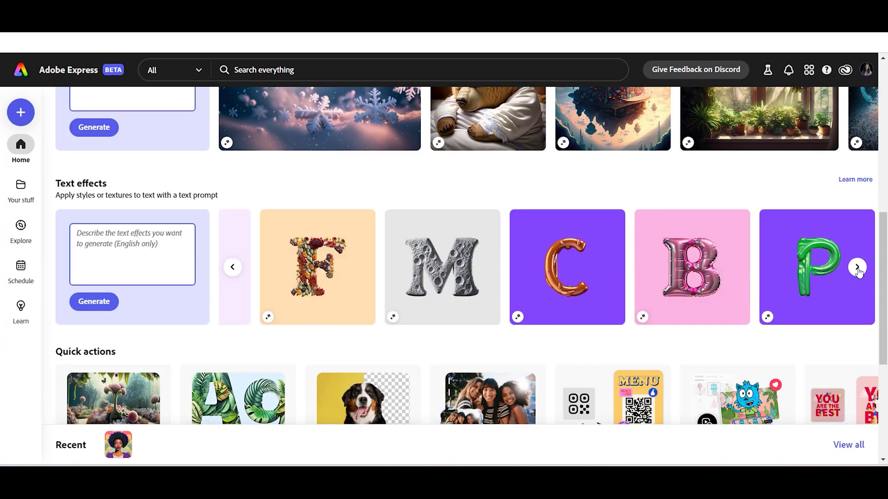
{"action": "scroll", "coordinate": [856, 265], "scroll_direction": "down", "scroll_amount": 3}
{"action": "left_click", "coordinate": [858, 291]}
{"action": "scroll", "coordinate": [858, 291], "scroll_direction": "down", "scroll_amount": 3}
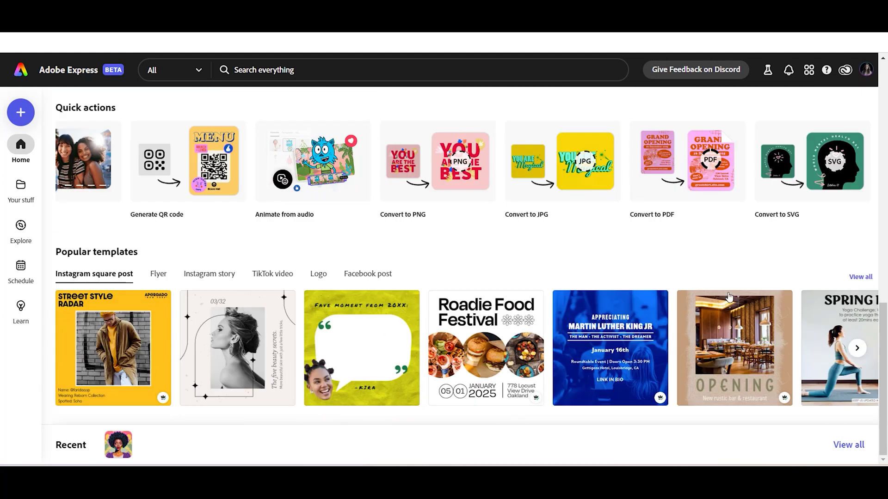
{"action": "scroll", "coordinate": [729, 296], "scroll_direction": "up", "scroll_amount": 10}
{"action": "left_click", "coordinate": [314, 206]}
{"action": "scroll", "coordinate": [293, 230], "scroll_direction": "down", "scroll_amount": 1}
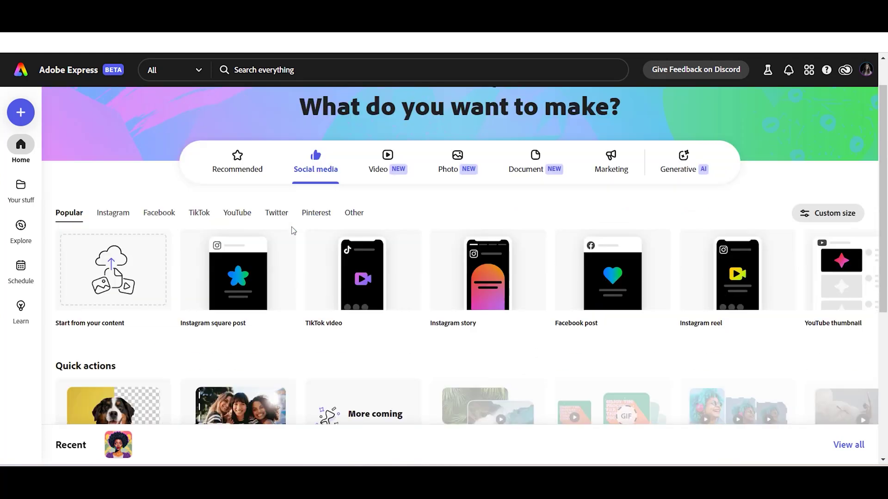
{"action": "scroll", "coordinate": [323, 208], "scroll_direction": "down", "scroll_amount": 2}
{"action": "scroll", "coordinate": [485, 238], "scroll_direction": "up", "scroll_amount": 1}
{"action": "left_click", "coordinate": [857, 255]}
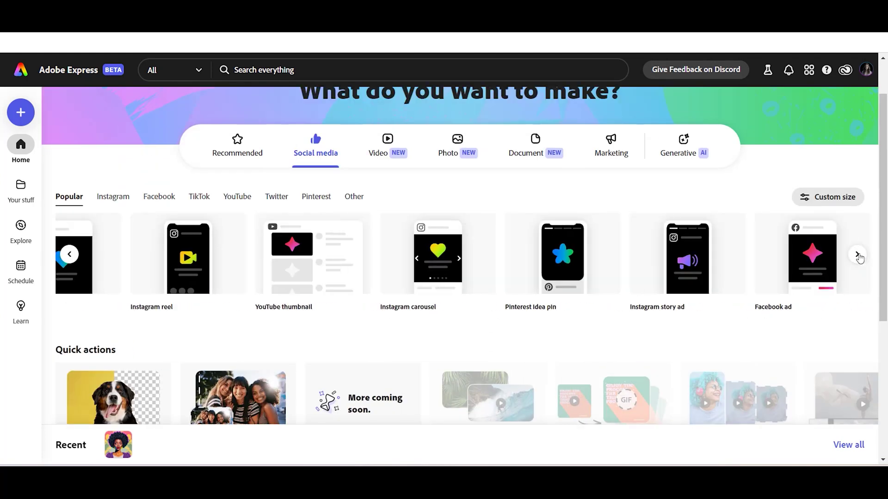
{"action": "scroll", "coordinate": [556, 291], "scroll_direction": "down", "scroll_amount": 5}
{"action": "scroll", "coordinate": [549, 356], "scroll_direction": "up", "scroll_amount": 6}
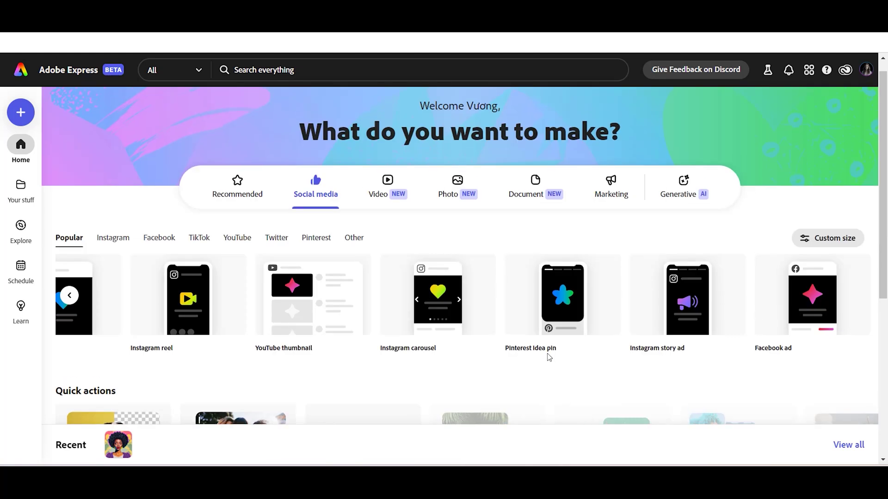
{"action": "left_click", "coordinate": [380, 199]}
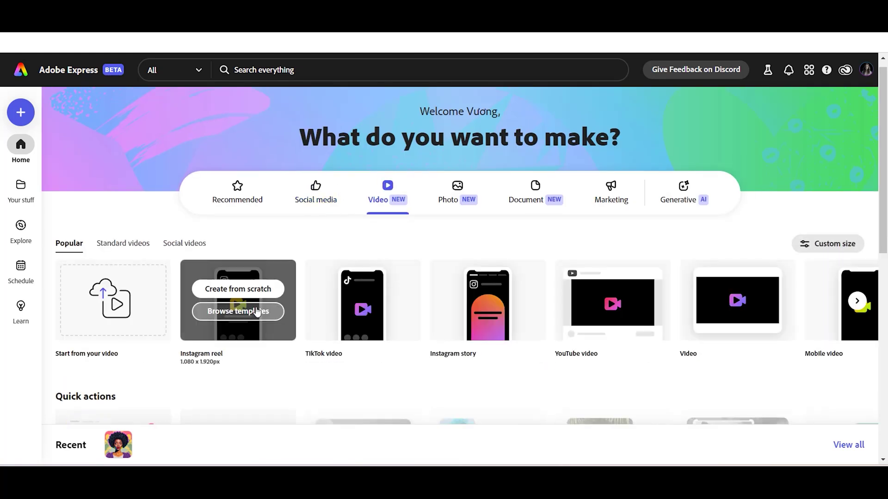
{"action": "scroll", "coordinate": [592, 309], "scroll_direction": "down", "scroll_amount": 2}
{"action": "scroll", "coordinate": [592, 309], "scroll_direction": "down", "scroll_amount": 5}
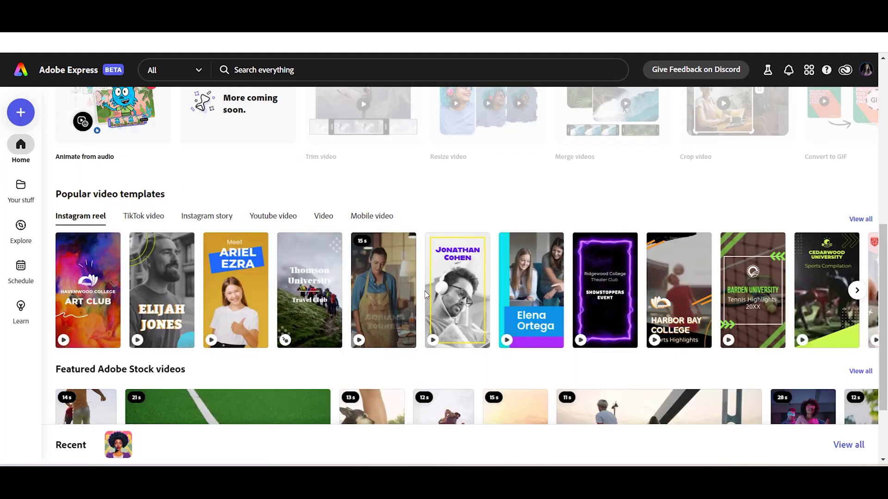
{"action": "scroll", "coordinate": [397, 296], "scroll_direction": "down", "scroll_amount": 2}
{"action": "scroll", "coordinate": [419, 297], "scroll_direction": "up", "scroll_amount": 6}
{"action": "scroll", "coordinate": [418, 297], "scroll_direction": "up", "scroll_amount": 3}
{"action": "left_click", "coordinate": [457, 200]}
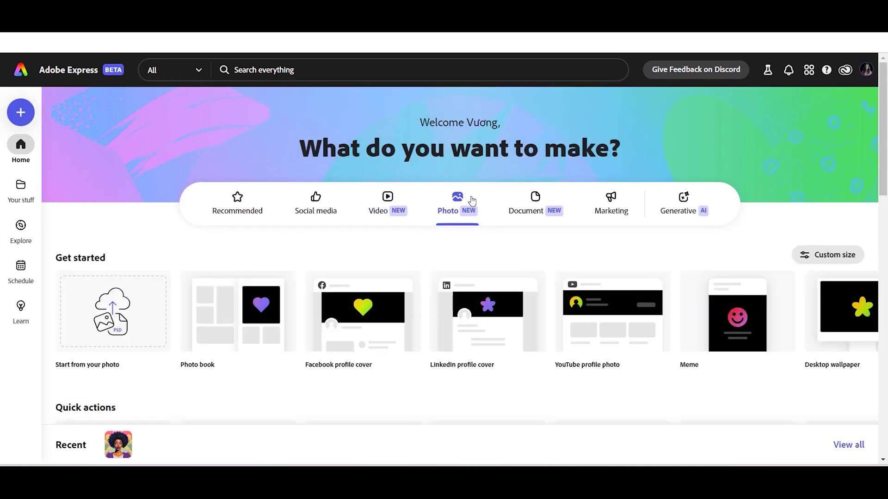
{"action": "scroll", "coordinate": [455, 218], "scroll_direction": "down", "scroll_amount": 4}
{"action": "left_click", "coordinate": [850, 290]}
{"action": "scroll", "coordinate": [582, 294], "scroll_direction": "down", "scroll_amount": 11}
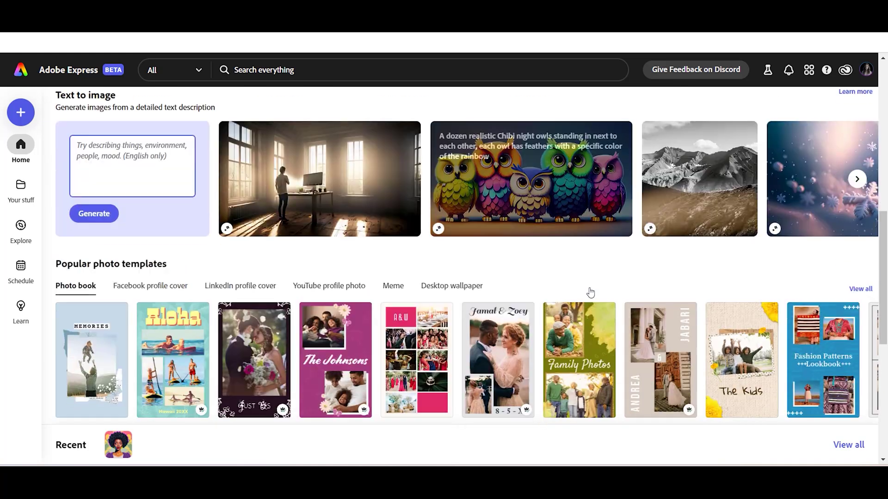
{"action": "scroll", "coordinate": [567, 302], "scroll_direction": "up", "scroll_amount": 15}
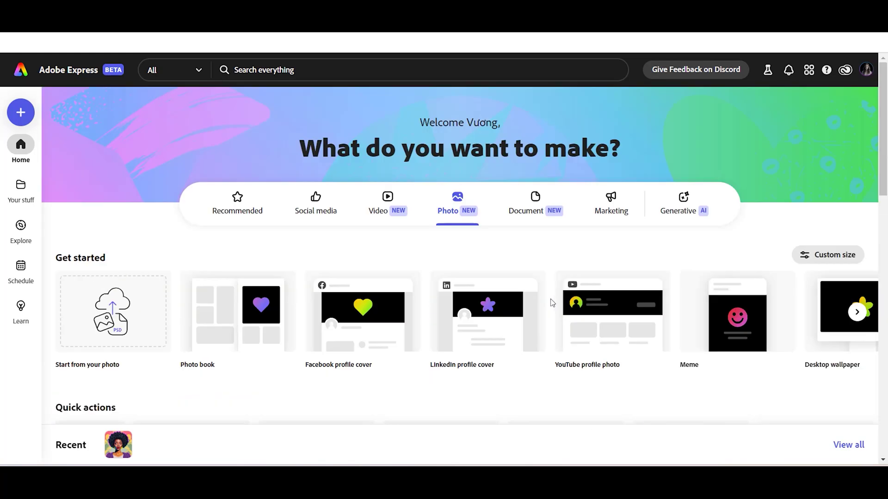
{"action": "scroll", "coordinate": [550, 301], "scroll_direction": "down", "scroll_amount": 8}
{"action": "scroll", "coordinate": [541, 322], "scroll_direction": "up", "scroll_amount": 8}
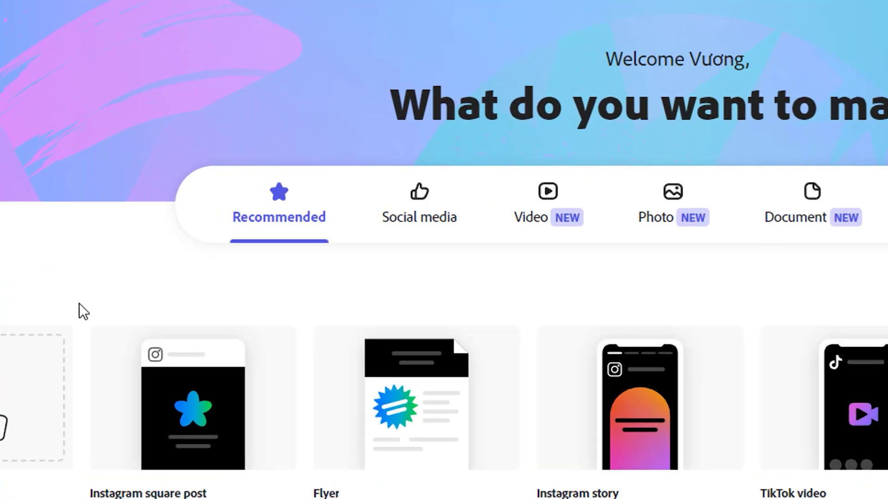
- Start a new Instagram square post and bring up Text to image in the Media panel
{"action": "left_click", "coordinate": [445, 222]}
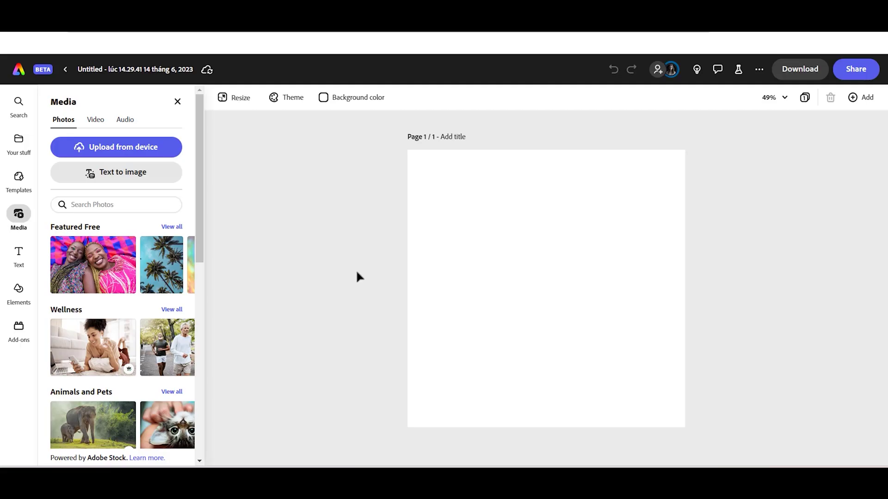
{"action": "left_click", "coordinate": [176, 265]}
{"action": "left_click", "coordinate": [175, 265]}
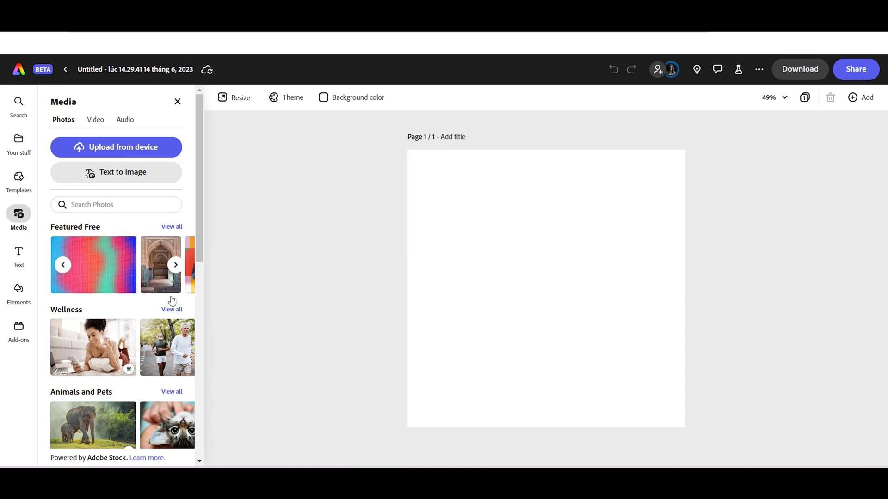
{"action": "scroll", "coordinate": [122, 291], "scroll_direction": "down", "scroll_amount": 1}
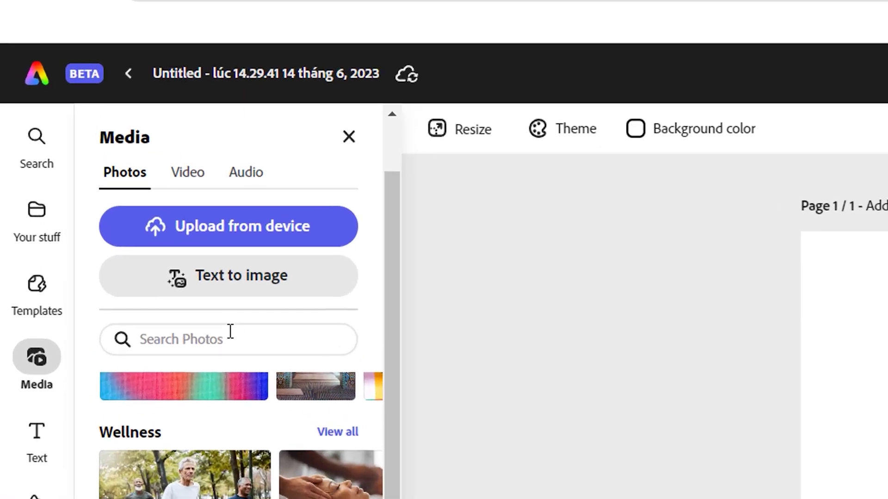
{"action": "left_click", "coordinate": [252, 294]}
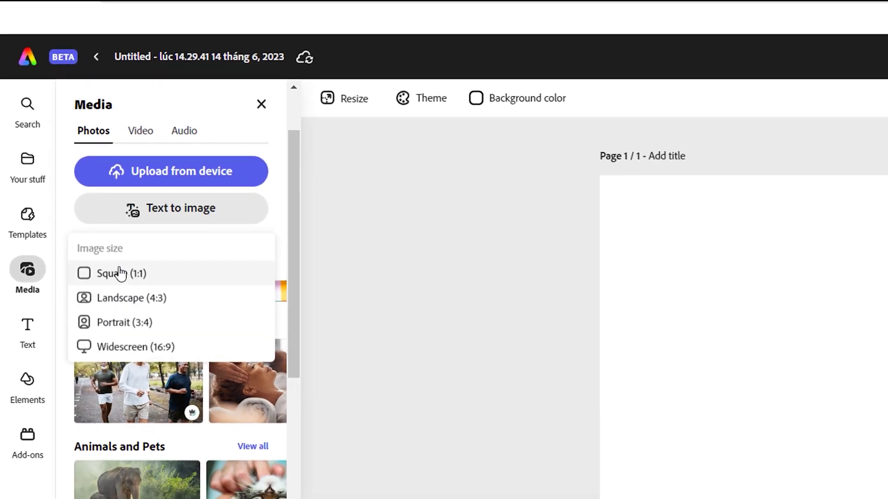
- Place a square 1:1 generation frame and paste the fairytale treehouse village prompt
{"action": "left_click", "coordinate": [113, 277]}
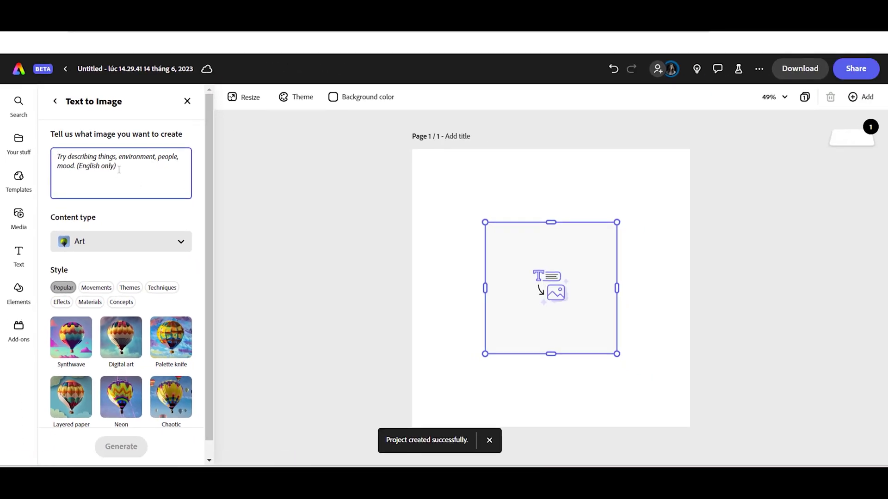
{"action": "key", "text": "ctrl+v"}
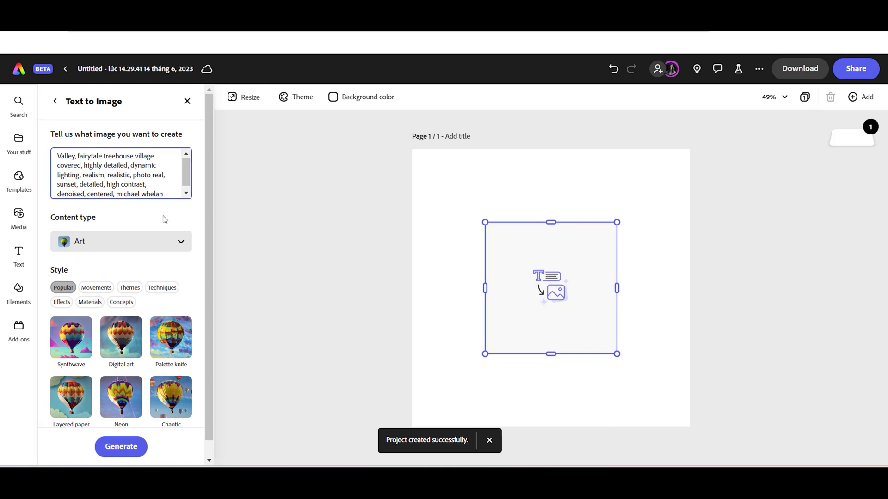
{"action": "scroll", "coordinate": [105, 287], "scroll_direction": "down", "scroll_amount": 1}
- Set the content type to Photo and show the Popular style presets
{"action": "left_click", "coordinate": [98, 271]}
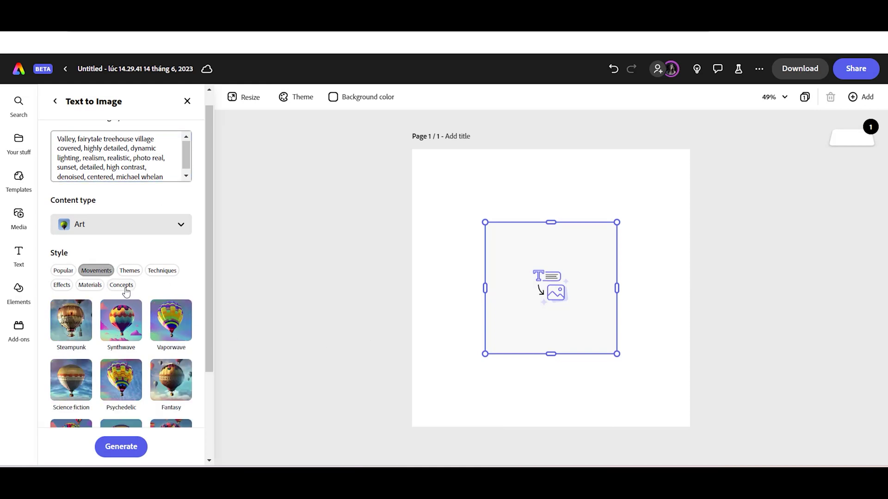
{"action": "scroll", "coordinate": [99, 277], "scroll_direction": "down", "scroll_amount": 5}
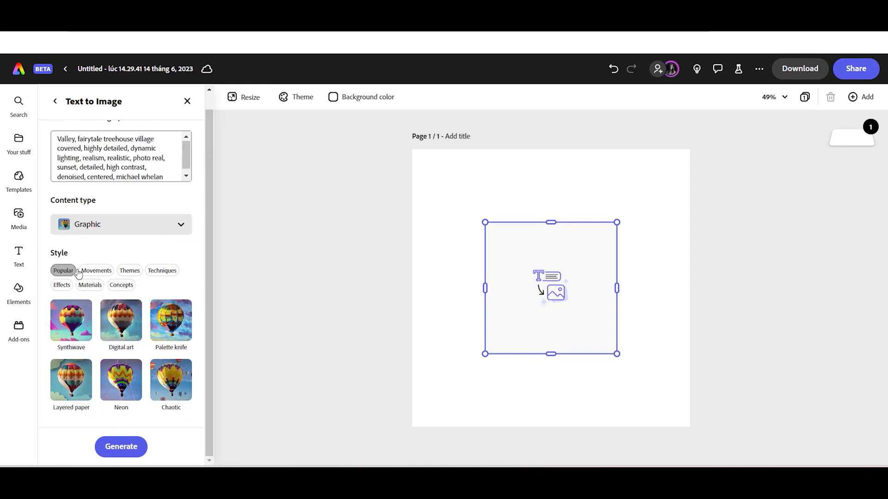
{"action": "left_click", "coordinate": [135, 227]}
{"action": "left_click", "coordinate": [86, 270]}
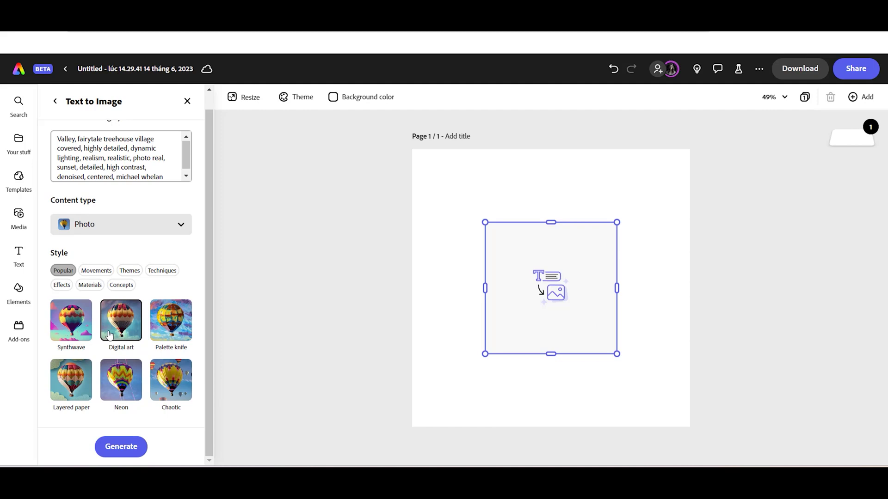
{"action": "left_click", "coordinate": [107, 274]}
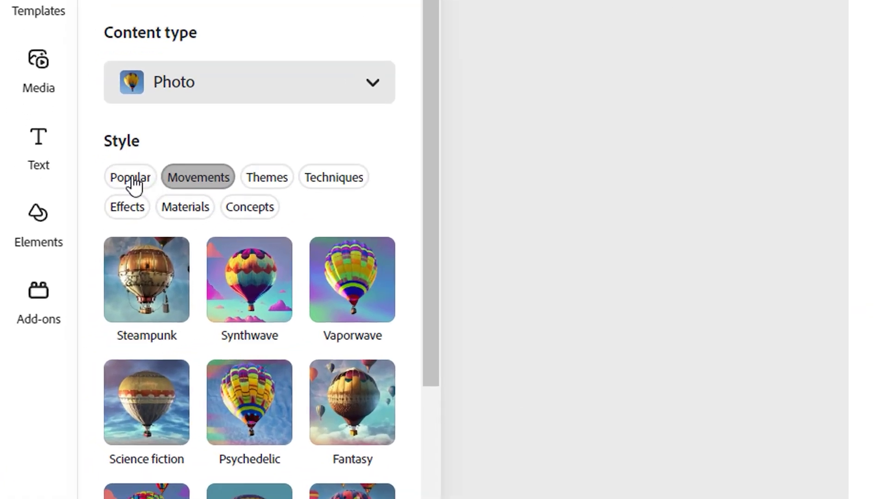
{"action": "left_click", "coordinate": [73, 273]}
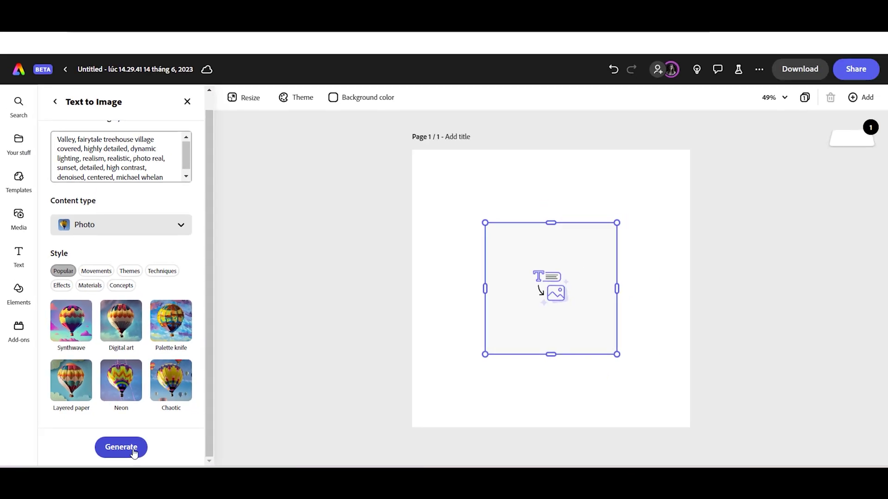
- Generate treehouse images and try the second and fourth results on the page
{"action": "left_click", "coordinate": [121, 445]}
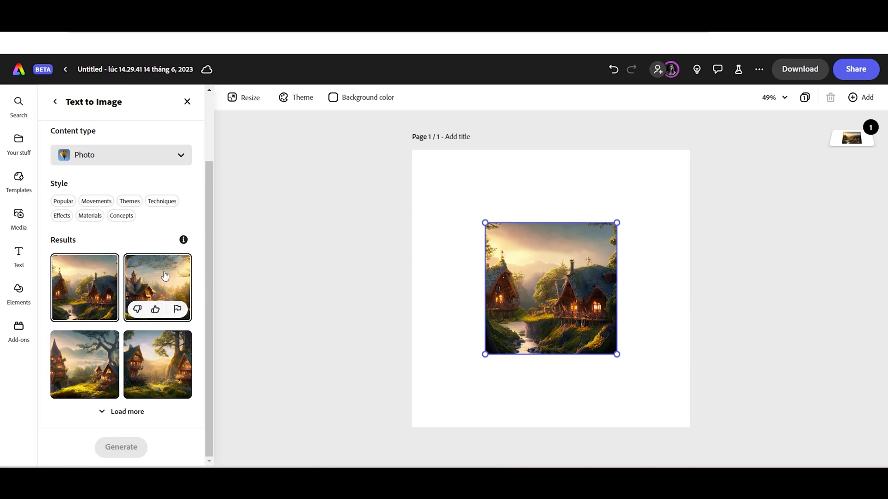
{"action": "left_click", "coordinate": [138, 296]}
{"action": "left_click", "coordinate": [147, 364]}
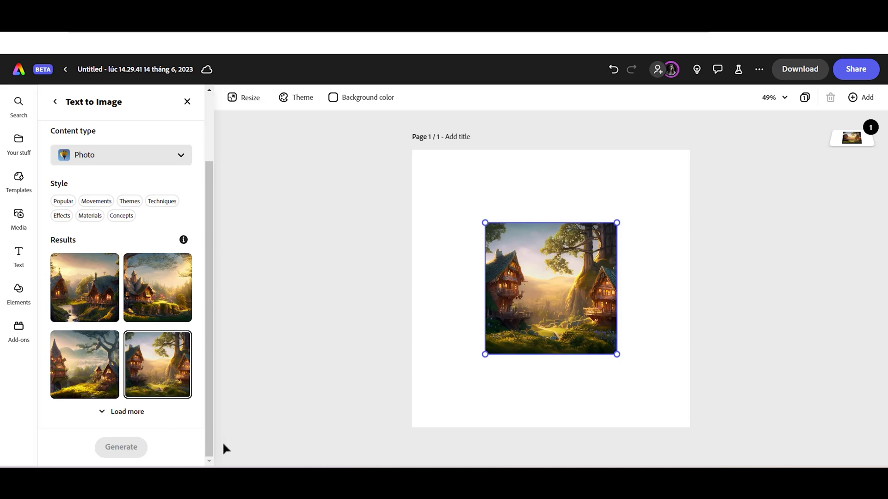
- Load more variations, pick a third-row treehouse image and set it as the page background
{"action": "left_click", "coordinate": [137, 413]}
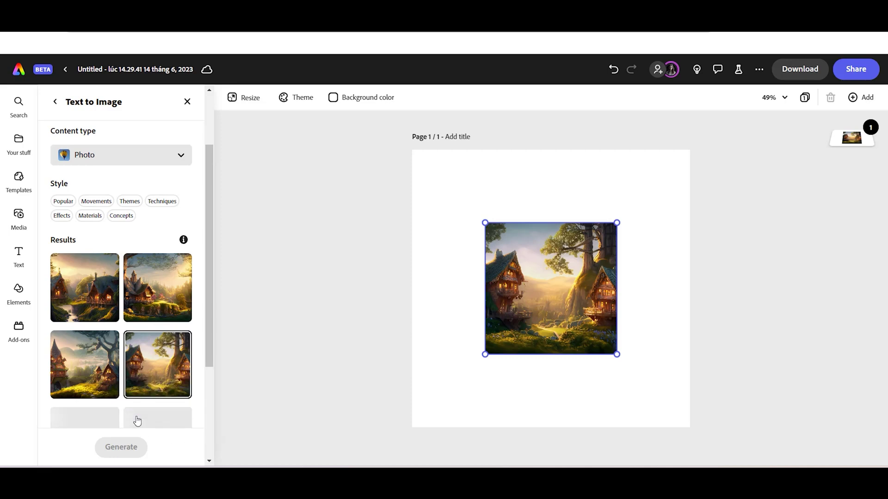
{"action": "scroll", "coordinate": [142, 380], "scroll_direction": "down", "scroll_amount": 3}
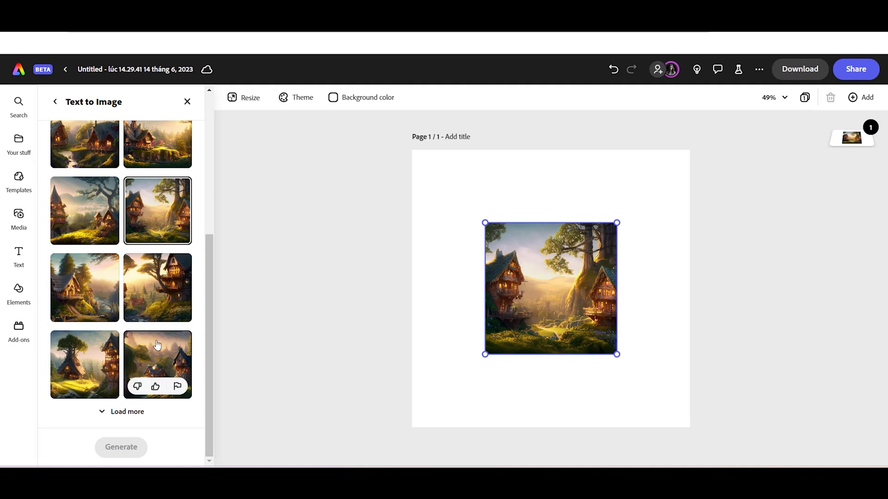
{"action": "left_click", "coordinate": [87, 294]}
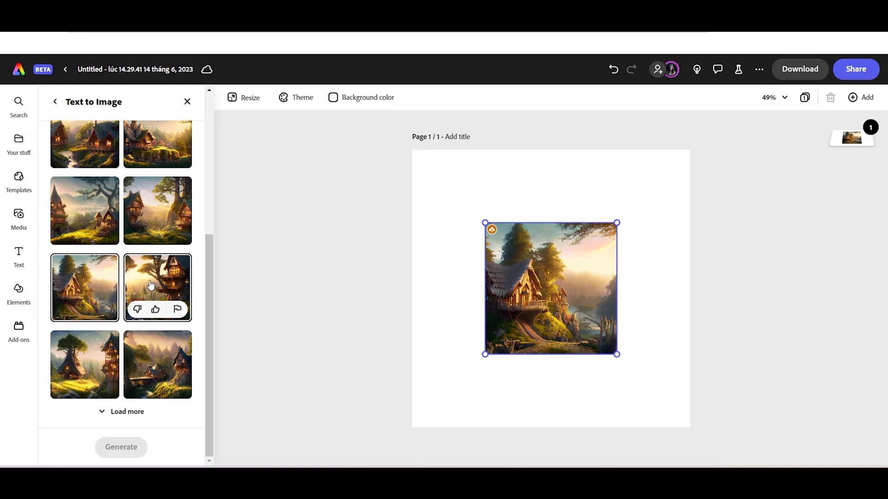
{"action": "left_click", "coordinate": [150, 285]}
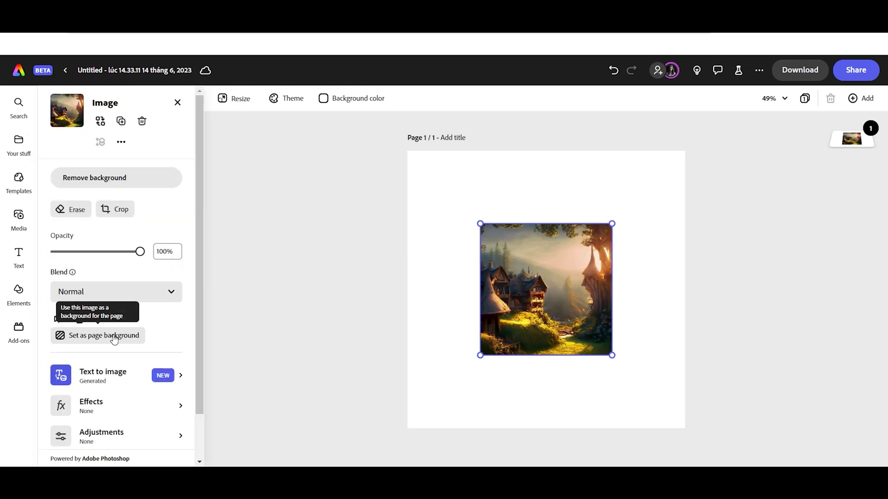
{"action": "left_click", "coordinate": [115, 339]}
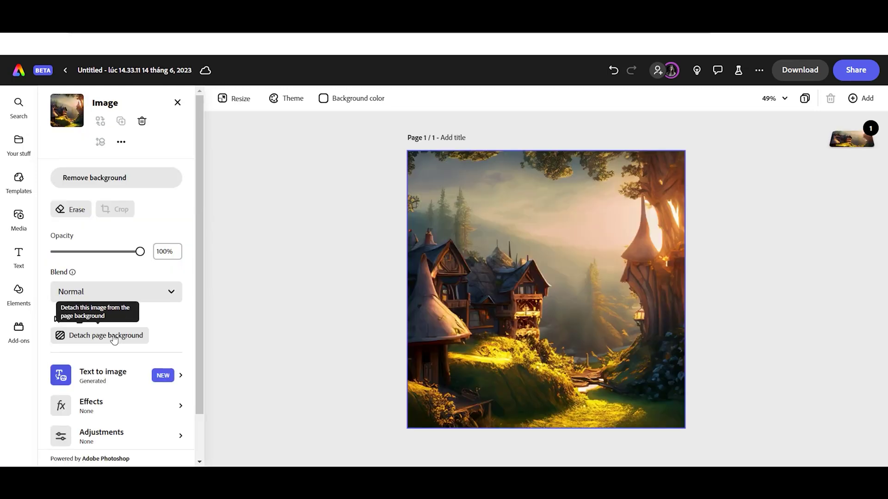
{"action": "scroll", "coordinate": [167, 347], "scroll_direction": "down", "scroll_amount": 1}
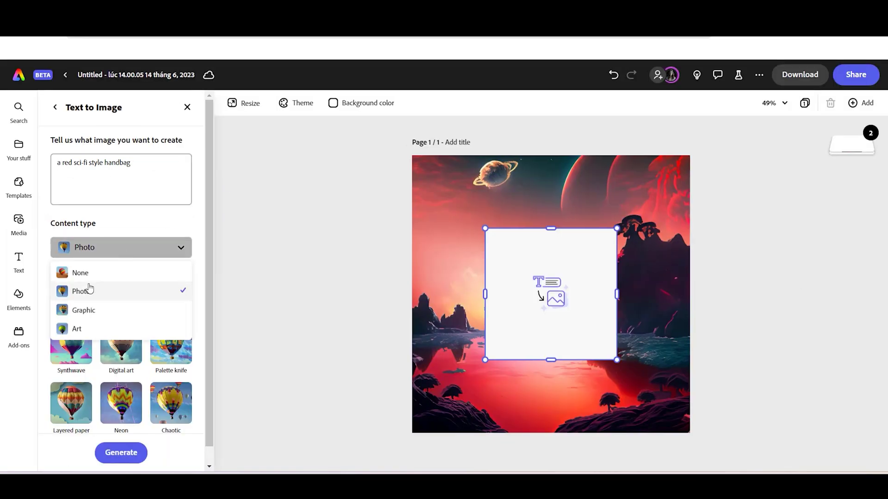
- Generate handbag photos, place one on the landscape and remove its background
{"action": "left_click", "coordinate": [89, 290]}
{"action": "scroll", "coordinate": [119, 416], "scroll_direction": "down", "scroll_amount": 1}
{"action": "left_click", "coordinate": [119, 452]}
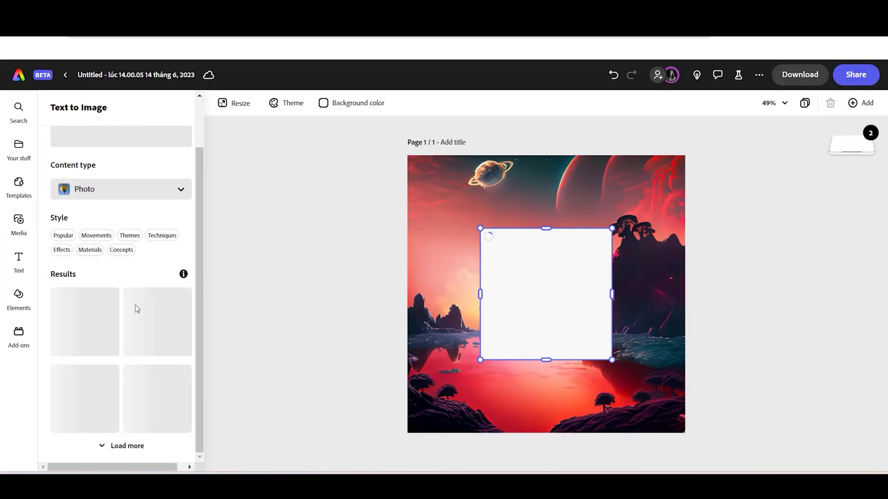
{"action": "left_click", "coordinate": [166, 296]}
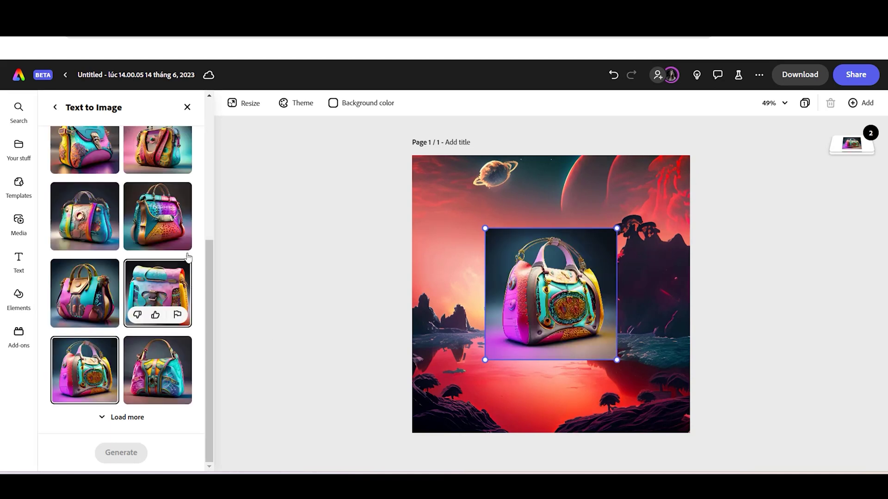
{"action": "left_click", "coordinate": [57, 111]}
{"action": "left_click", "coordinate": [150, 189]}
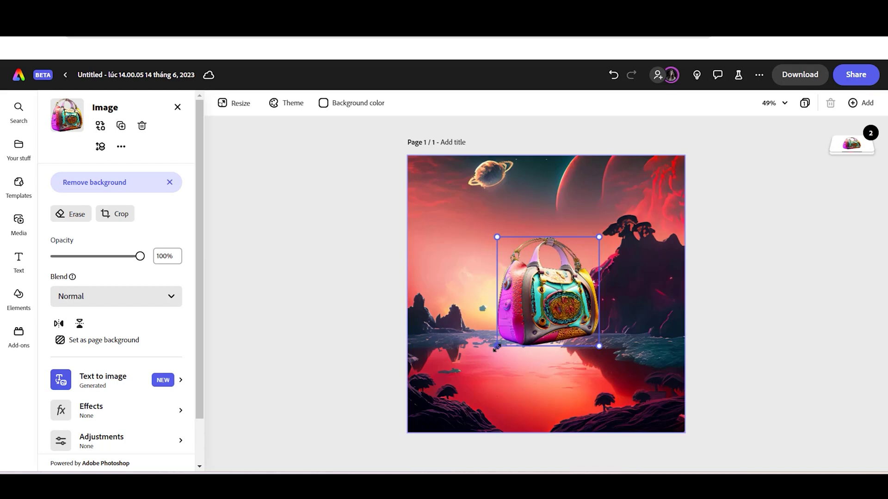
- Enlarge the handbag and move it higher on the page
{"action": "mouse_move", "coordinate": [480, 359]}
{"action": "left_mouse_down"}
{"action": "mouse_move", "coordinate": [438, 384]}
{"action": "mouse_move", "coordinate": [492, 349]}
{"action": "left_mouse_up"}
{"action": "left_click", "coordinate": [629, 315]}
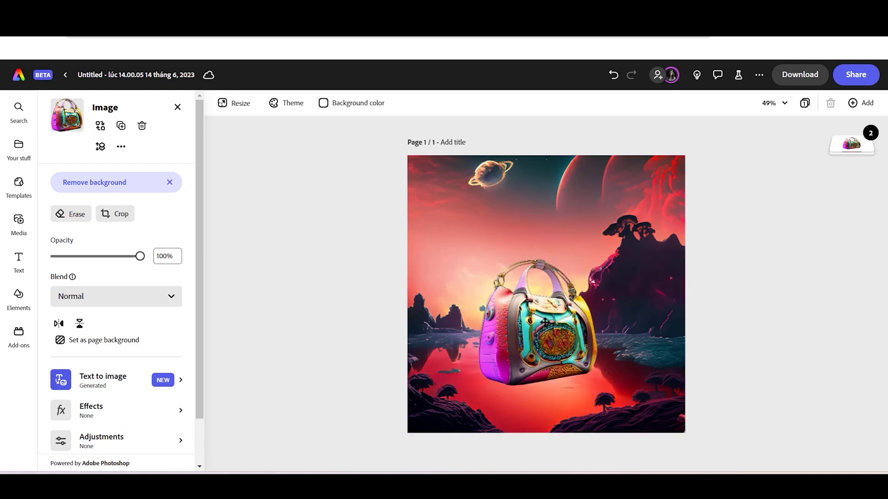
{"action": "left_click", "coordinate": [536, 324]}
{"action": "left_click_drag", "start_coordinate": [536, 324], "coordinate": [532, 289]}
- Try Darken and Grayscale effects on the background, lowering the Darken intensity
{"action": "left_click", "coordinate": [647, 397]}
{"action": "left_click", "coordinate": [79, 407]}
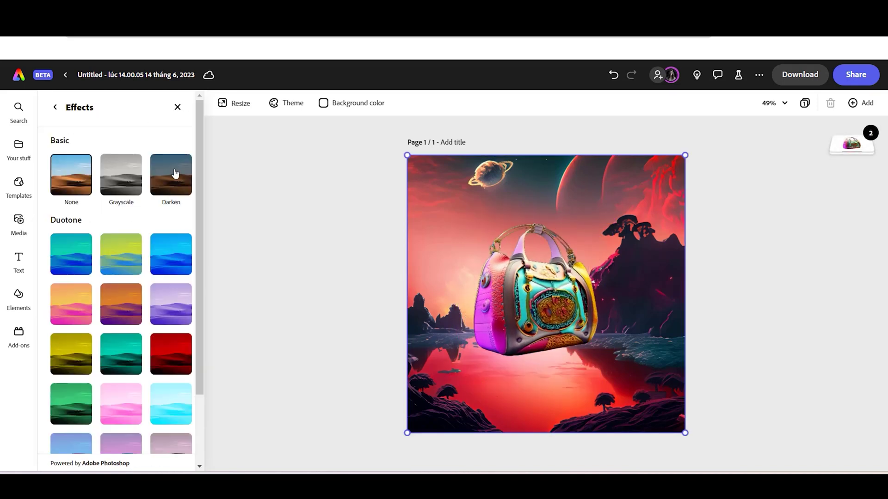
{"action": "left_click", "coordinate": [171, 175]}
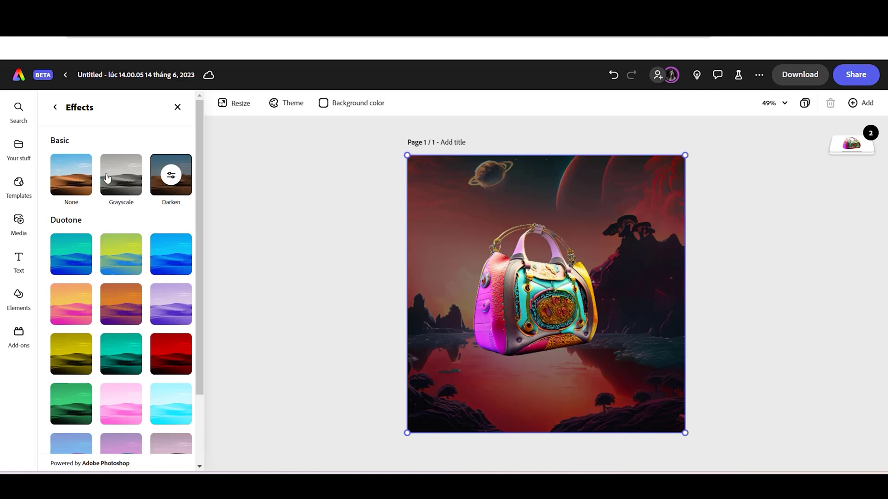
{"action": "left_click", "coordinate": [107, 178]}
{"action": "left_click", "coordinate": [171, 178]}
{"action": "left_click", "coordinate": [171, 175]}
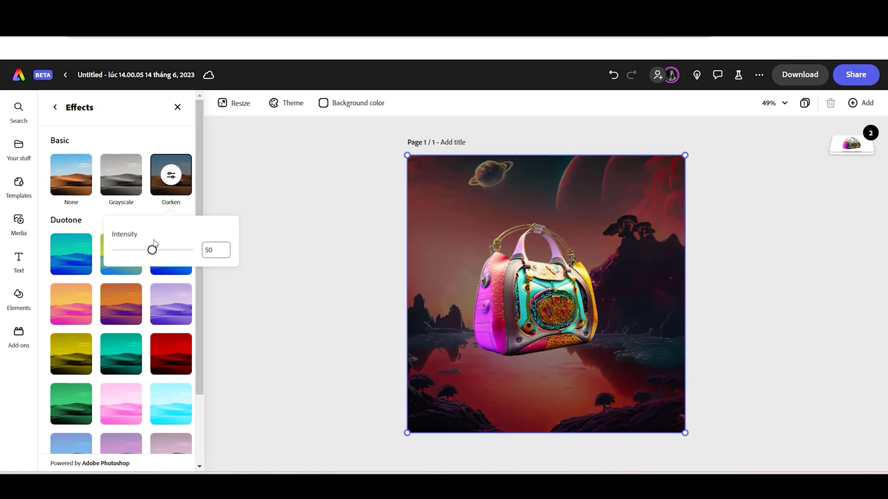
{"action": "left_click_drag", "start_coordinate": [153, 245], "coordinate": [138, 294]}
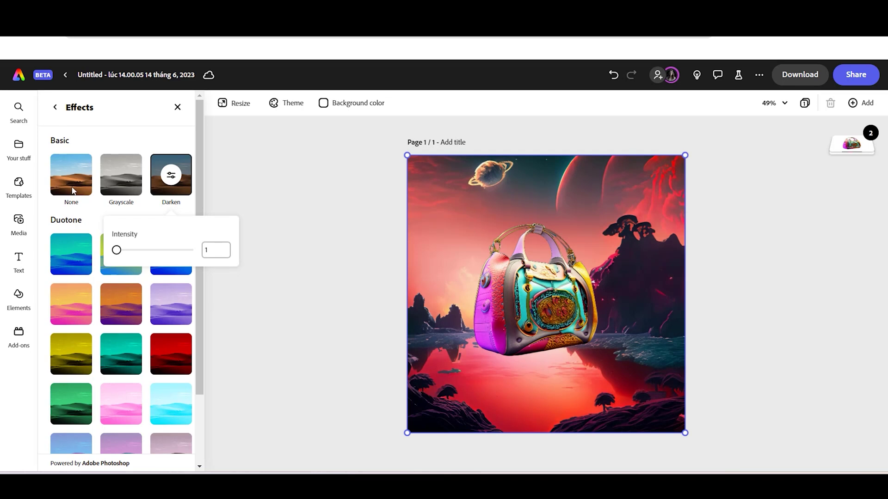
- Try teal, red and pink Duotone tints on the background
{"action": "scroll", "coordinate": [116, 301], "scroll_direction": "down", "scroll_amount": 2}
{"action": "left_click", "coordinate": [121, 267]}
{"action": "left_click", "coordinate": [162, 260]}
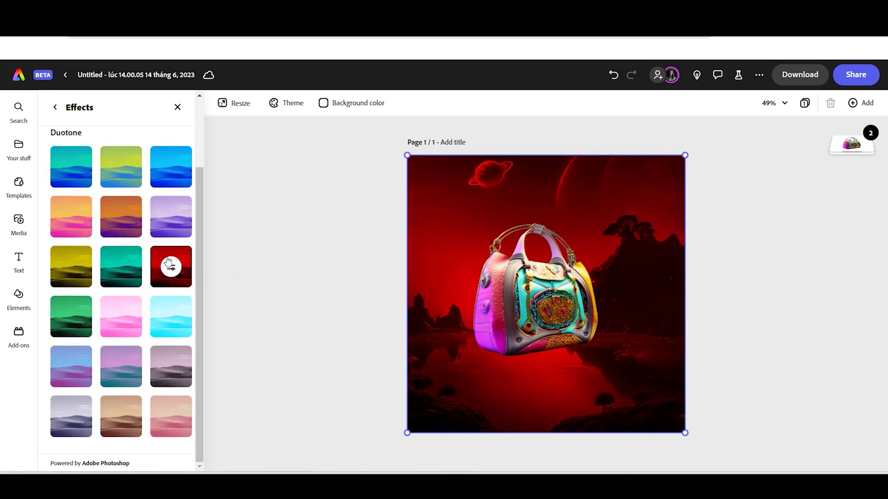
{"action": "left_click", "coordinate": [114, 311]}
{"action": "scroll", "coordinate": [116, 305], "scroll_direction": "up", "scroll_amount": 3}
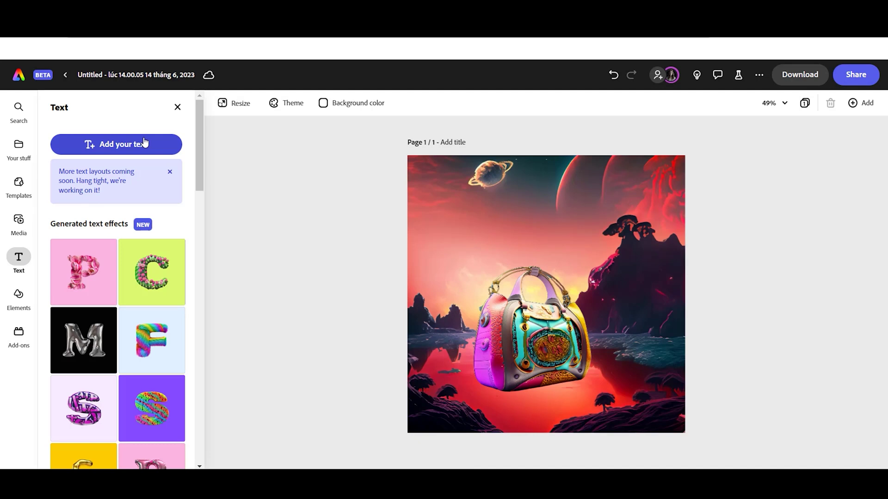
- Add 'Click here to purchase' text and style it in bold Benguiat Pro ITC
{"action": "left_click", "coordinate": [144, 144]}
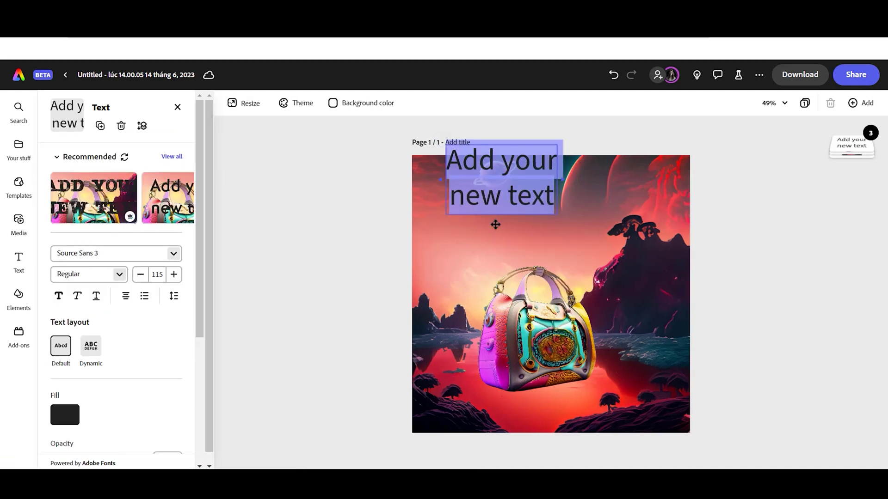
{"action": "type", "text": "Click here to purchase"}
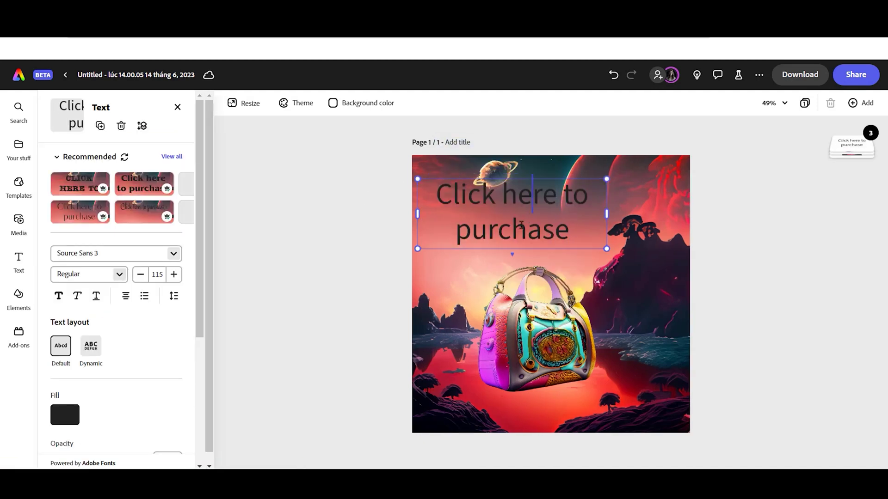
{"action": "left_click", "coordinate": [80, 211]}
{"action": "left_click", "coordinate": [69, 193]}
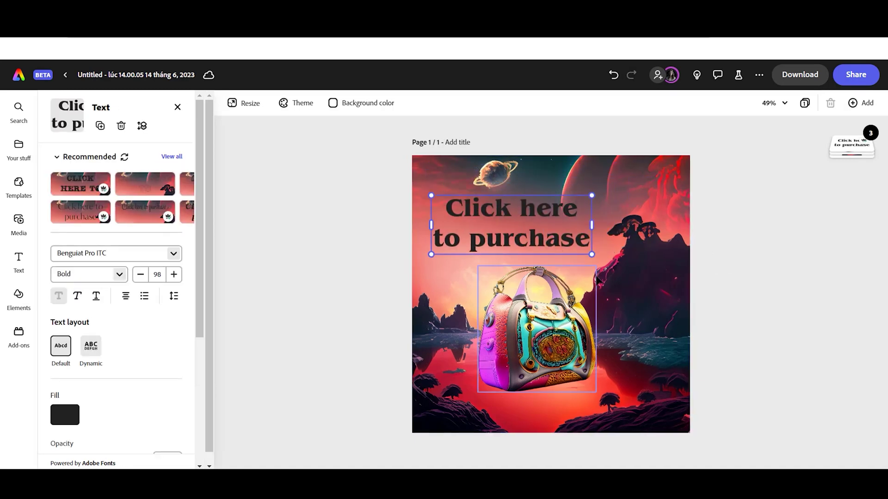
- Select the background image and reopen Text to image generation for it
{"action": "left_click", "coordinate": [641, 285]}
{"action": "left_click", "coordinate": [99, 384]}
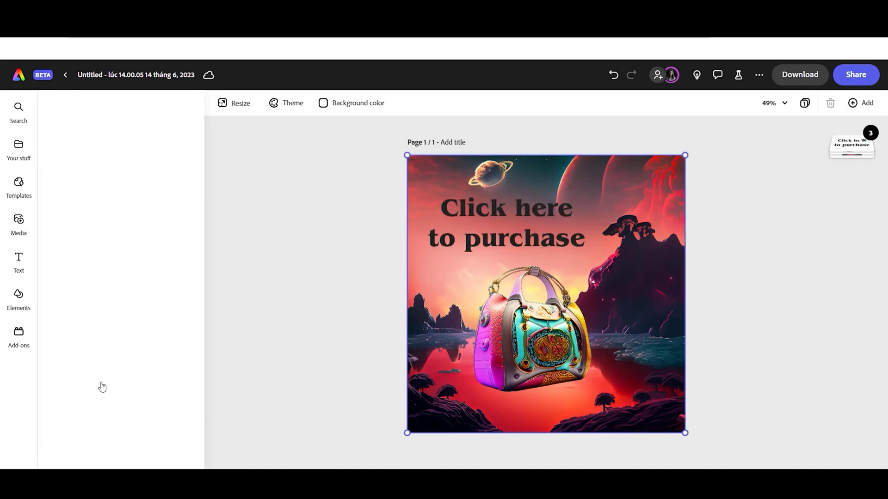
{"action": "scroll", "coordinate": [149, 296], "scroll_direction": "up", "scroll_amount": 10}
{"action": "scroll", "coordinate": [149, 296], "scroll_direction": "down", "scroll_amount": 8}
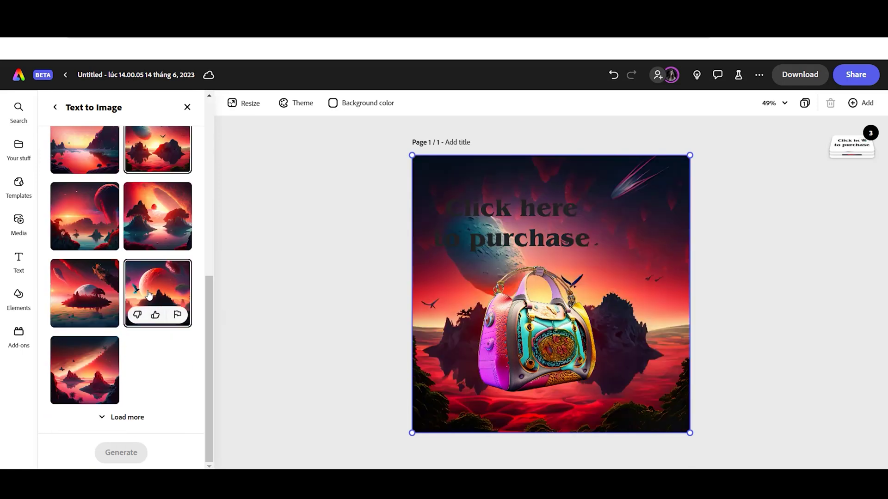
{"action": "scroll", "coordinate": [157, 305], "scroll_direction": "up", "scroll_amount": 5}
{"action": "key", "text": "Tab"}
- Try Blue & gold marble, Gem stickers and Green neon sign text effects on the text
{"action": "left_click", "coordinate": [179, 331]}
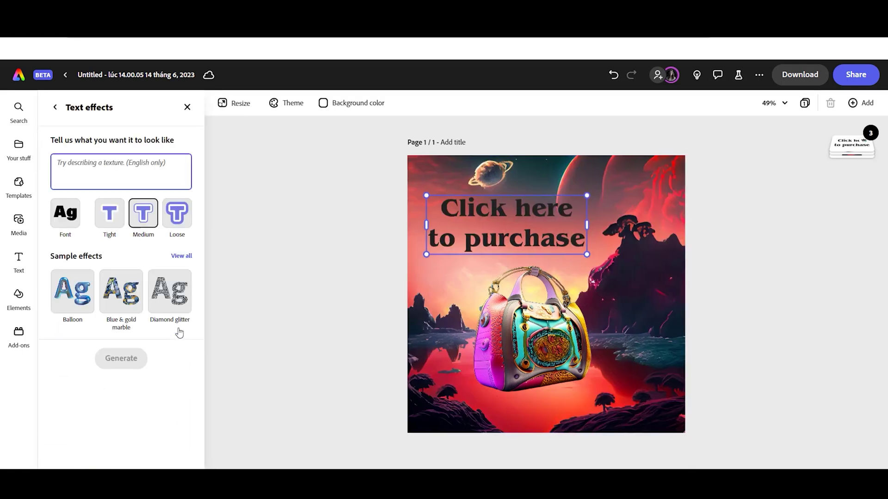
{"action": "left_click", "coordinate": [132, 305]}
{"action": "scroll", "coordinate": [107, 345], "scroll_direction": "down", "scroll_amount": 2}
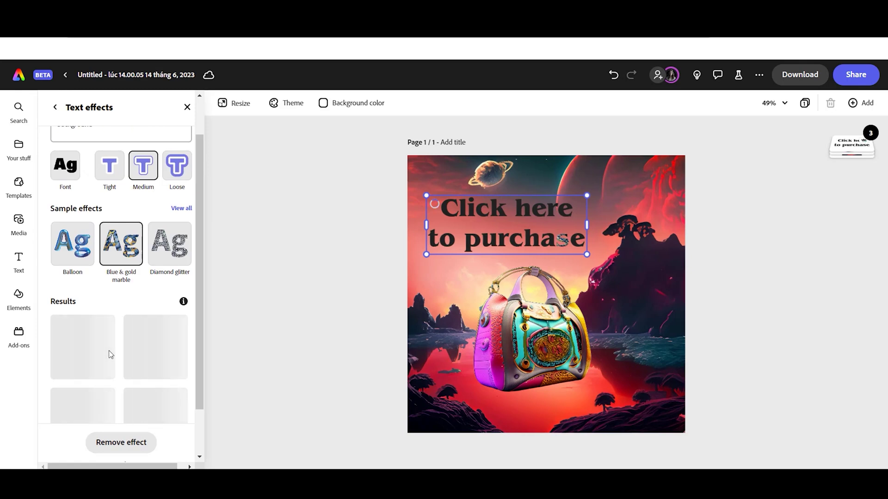
{"action": "left_click", "coordinate": [184, 161]}
{"action": "left_click", "coordinate": [108, 246]}
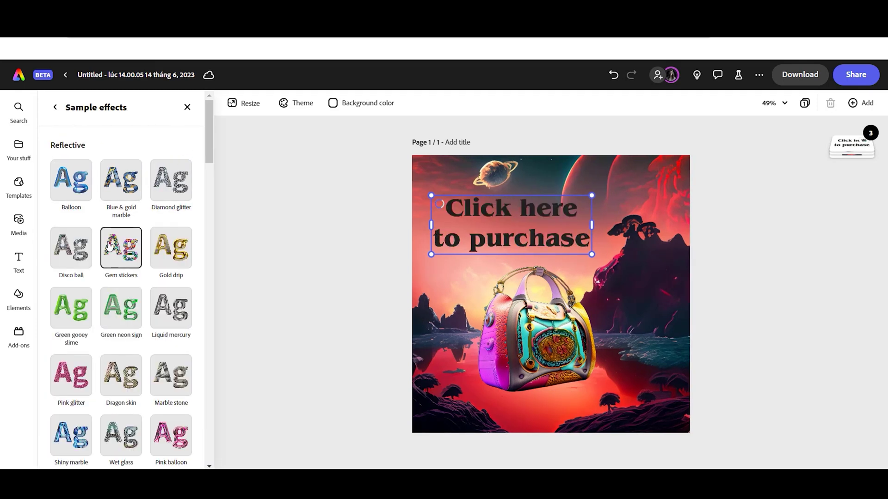
{"action": "left_click", "coordinate": [135, 316]}
- Try Pink balloon, Purple spray paint and Tarot card text effects
{"action": "scroll", "coordinate": [170, 292], "scroll_direction": "down", "scroll_amount": 3}
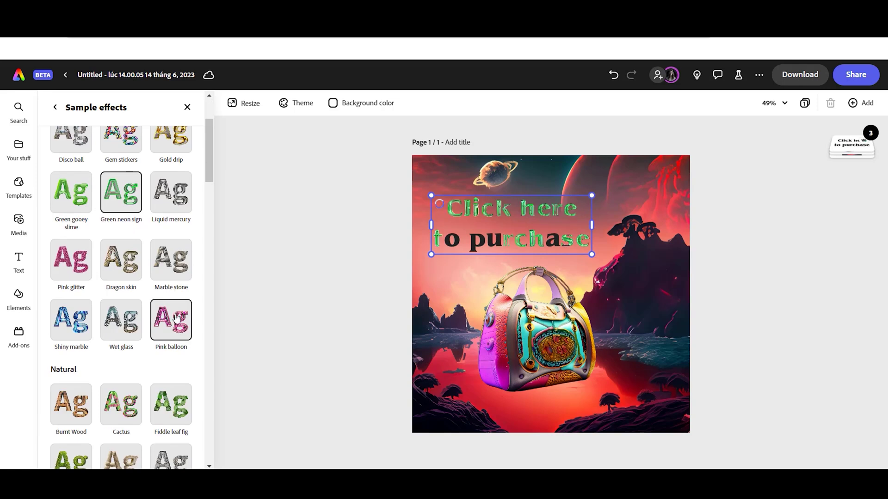
{"action": "left_click", "coordinate": [177, 317]}
{"action": "scroll", "coordinate": [158, 325], "scroll_direction": "down", "scroll_amount": 5}
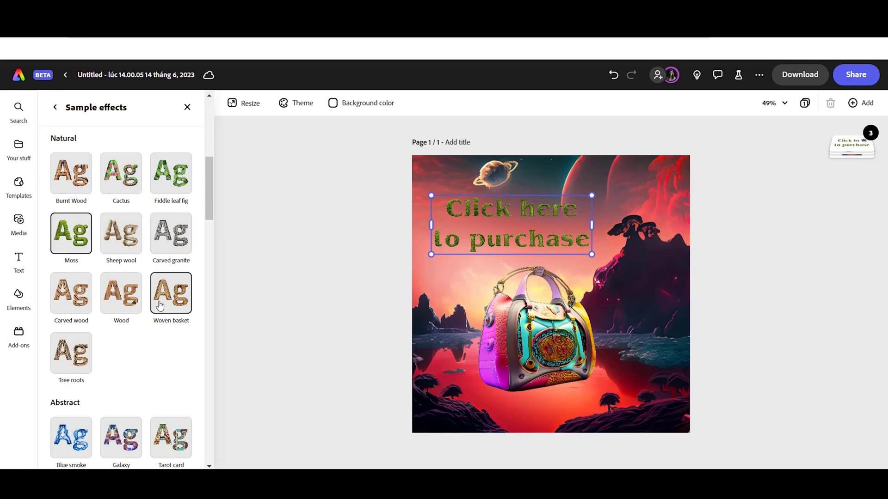
{"action": "scroll", "coordinate": [185, 333], "scroll_direction": "down", "scroll_amount": 10}
{"action": "left_click", "coordinate": [121, 292]}
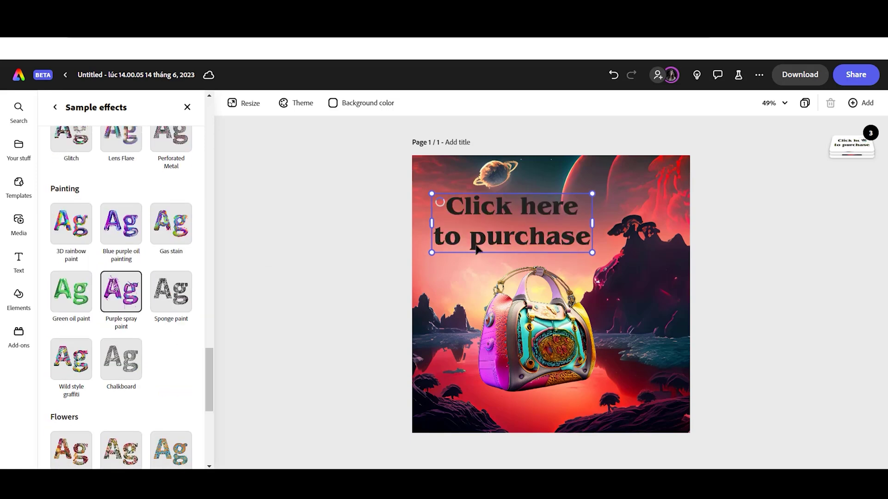
{"action": "scroll", "coordinate": [122, 342], "scroll_direction": "down", "scroll_amount": 5}
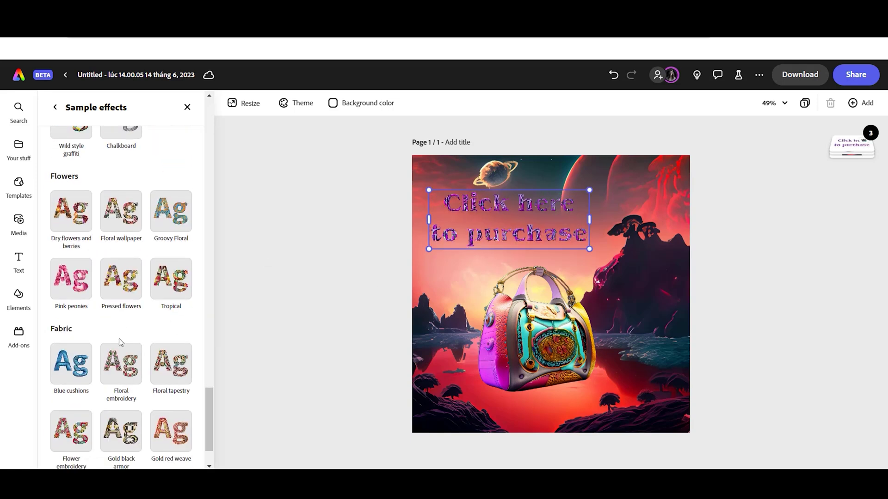
{"action": "scroll", "coordinate": [121, 342], "scroll_direction": "up", "scroll_amount": 5}
{"action": "scroll", "coordinate": [171, 351], "scroll_direction": "up", "scroll_amount": 8}
{"action": "left_click", "coordinate": [171, 362]}
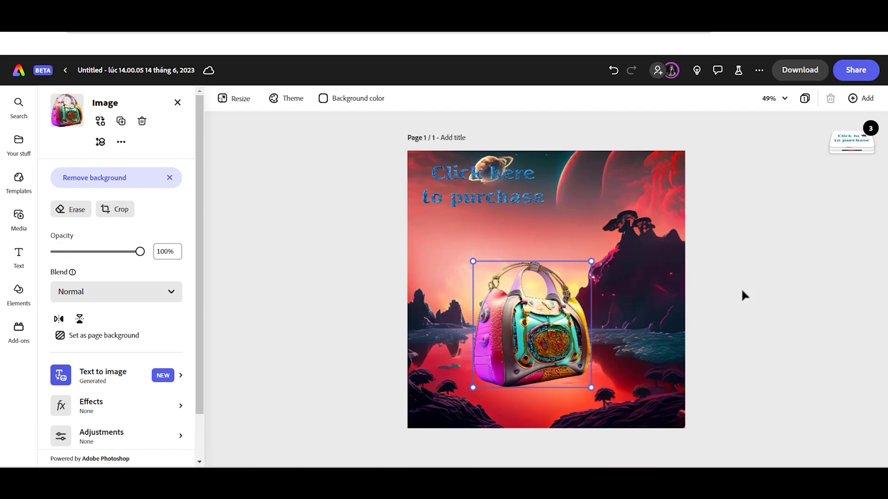
- Give the handbag a looping Bob animation (speed 67, intensity 9) and preview it
{"action": "left_click", "coordinate": [748, 270]}
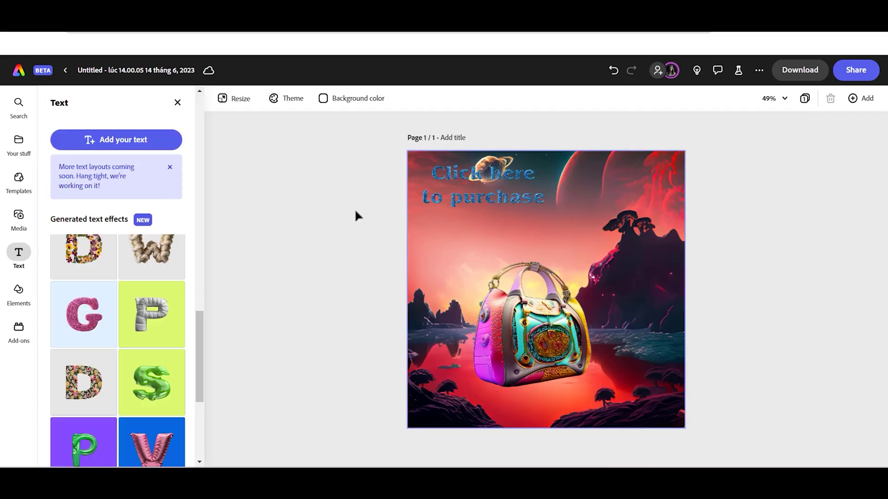
{"action": "scroll", "coordinate": [140, 236], "scroll_direction": "down", "scroll_amount": 3}
{"action": "scroll", "coordinate": [140, 235], "scroll_direction": "down", "scroll_amount": 2}
{"action": "scroll", "coordinate": [141, 236], "scroll_direction": "up", "scroll_amount": 4}
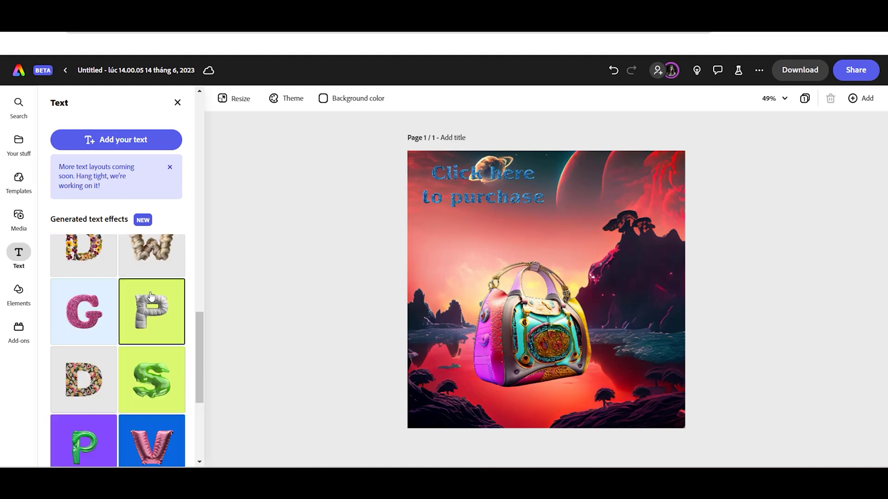
{"action": "left_click", "coordinate": [490, 328]}
{"action": "scroll", "coordinate": [131, 390], "scroll_direction": "down", "scroll_amount": 1}
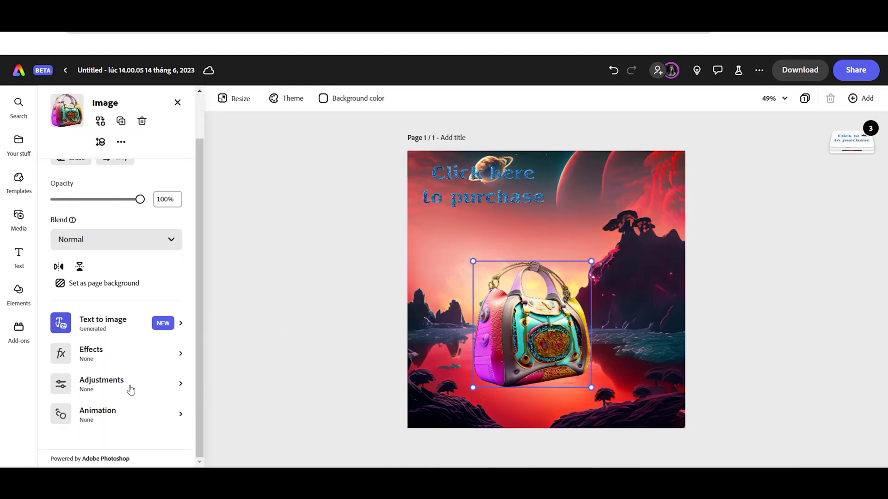
{"action": "left_click", "coordinate": [183, 416]}
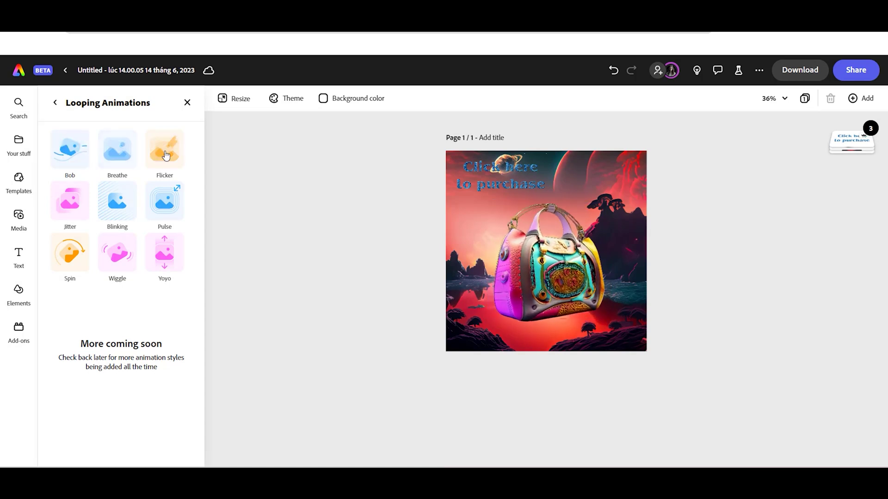
{"action": "left_click", "coordinate": [67, 155]}
{"action": "left_click", "coordinate": [239, 415]}
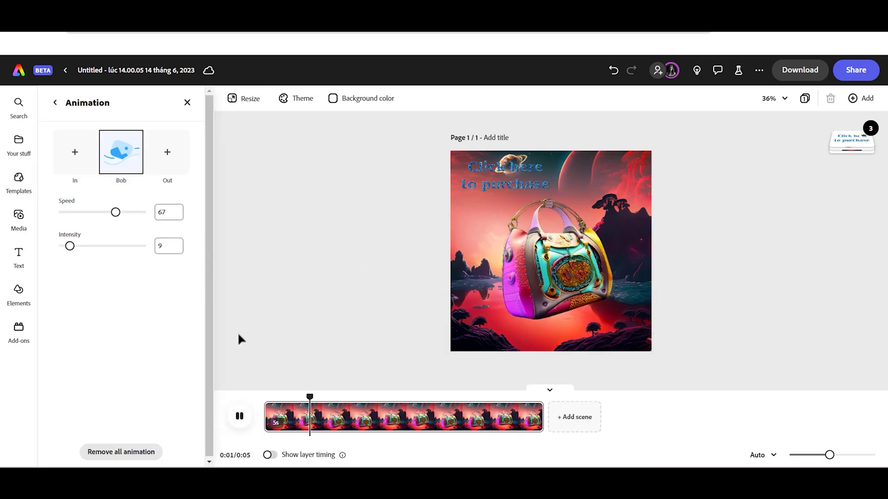
{"action": "left_click", "coordinate": [239, 416]}
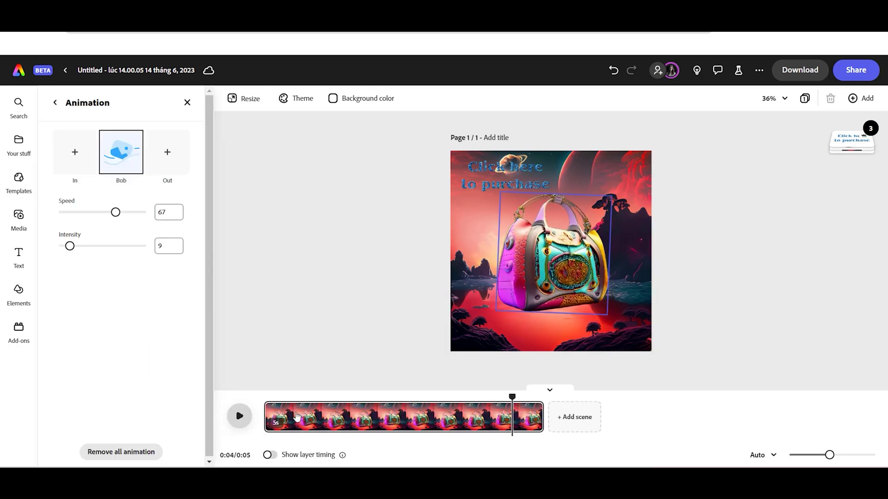
- Preview Pulse, then give the purchase text a looping Breathe animation and replay it
{"action": "left_click", "coordinate": [495, 182]}
{"action": "scroll", "coordinate": [117, 319], "scroll_direction": "down", "scroll_amount": 2}
{"action": "left_click", "coordinate": [182, 421]}
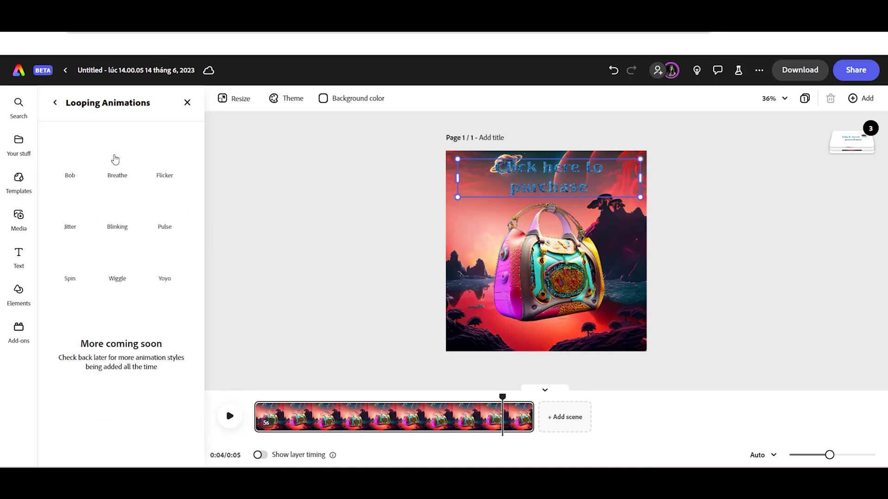
{"action": "left_click", "coordinate": [168, 196]}
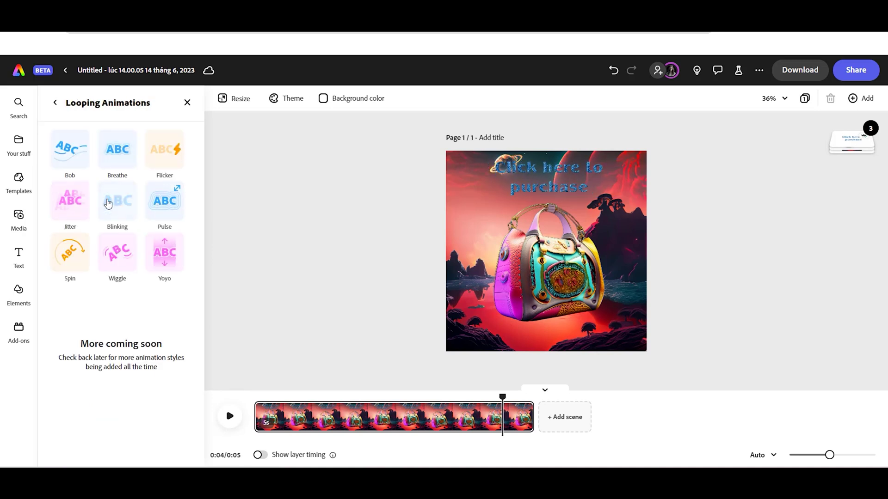
{"action": "left_click", "coordinate": [123, 160]}
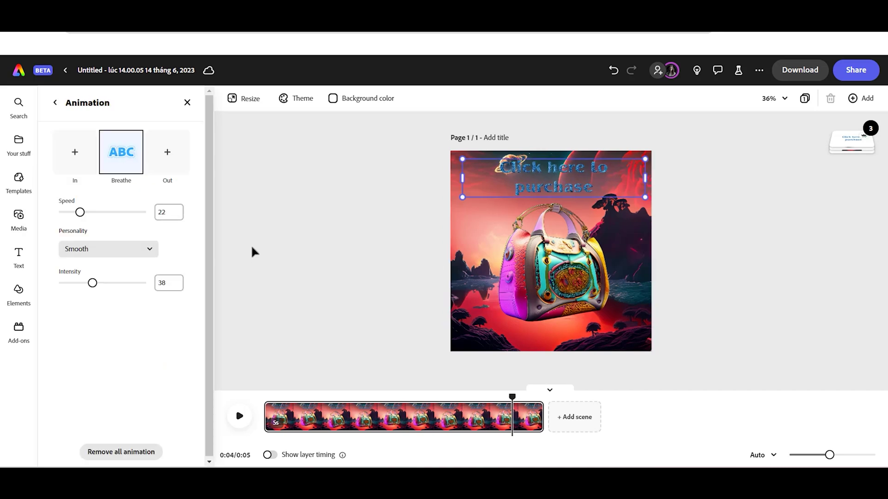
{"action": "left_click", "coordinate": [248, 419]}
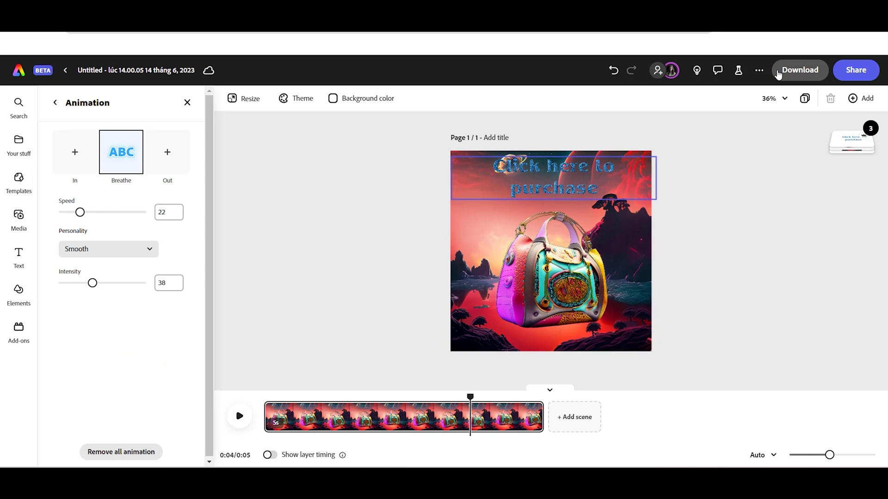
- Download the post as an MP4 video at 4K resolution
{"action": "left_click", "coordinate": [779, 74]}
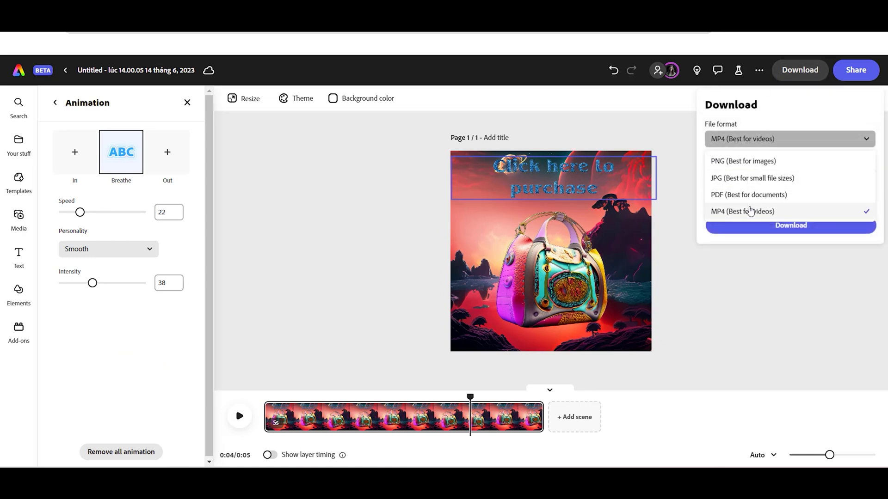
{"action": "left_click", "coordinate": [745, 211]}
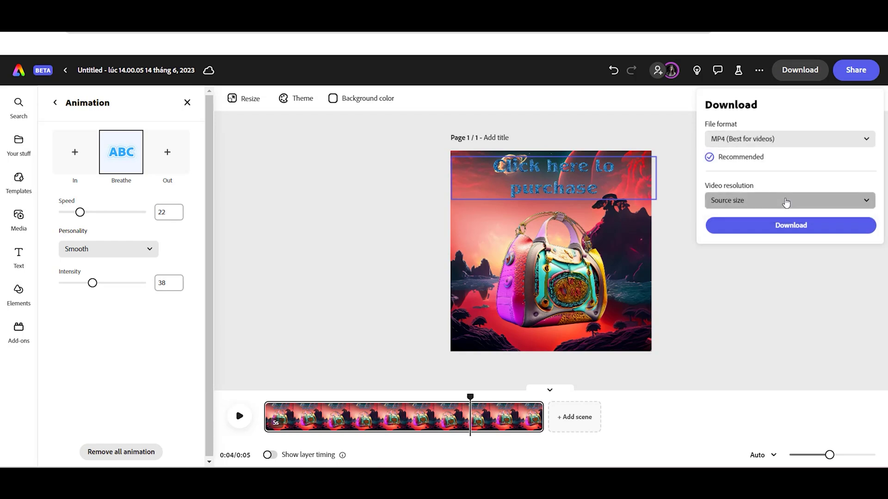
{"action": "left_click", "coordinate": [786, 201]}
{"action": "left_click", "coordinate": [719, 274]}
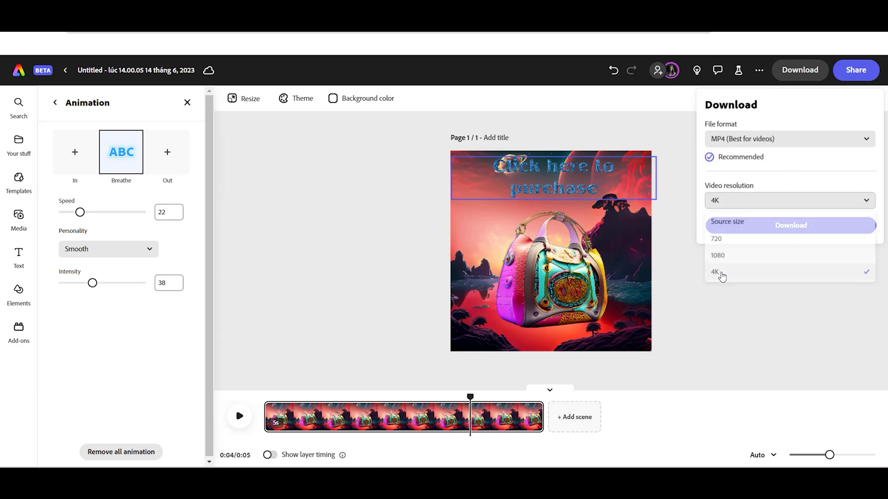
{"action": "left_click", "coordinate": [767, 227]}
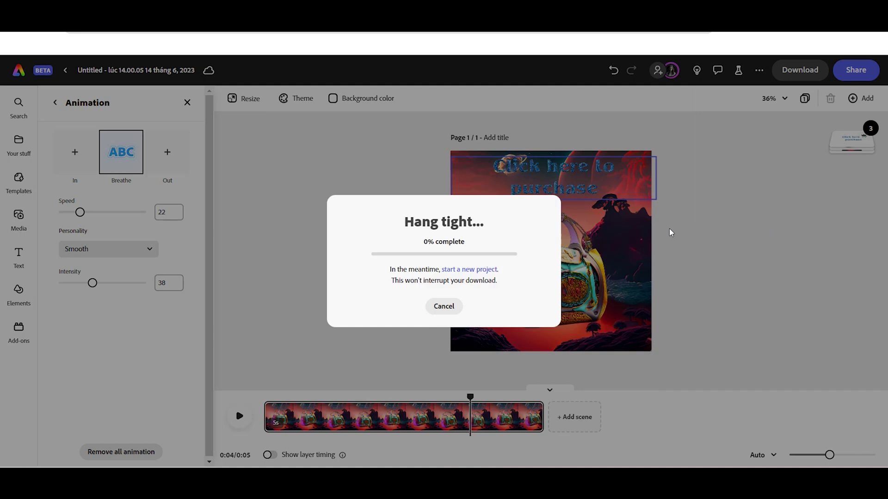